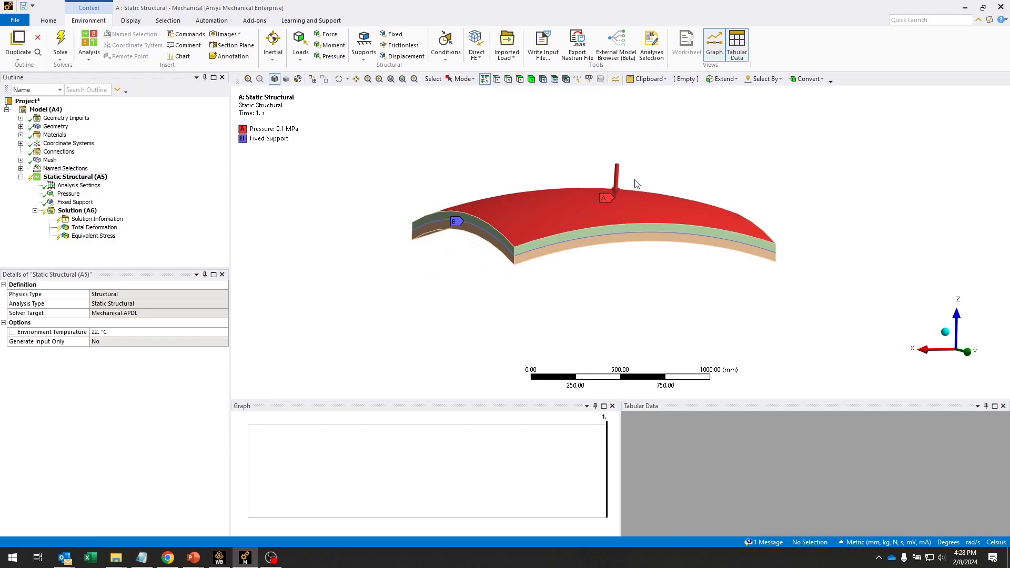
# Rotate the plate edge-on and open Static Structural's Analysis Settings (200/150/2000 substeps, large deflection on).
pyautogui.click(616, 204)
pyautogui.click(793, 203)
pyautogui.moveTo(609, 209); pyautogui.dragTo(736, 206, button='middle')
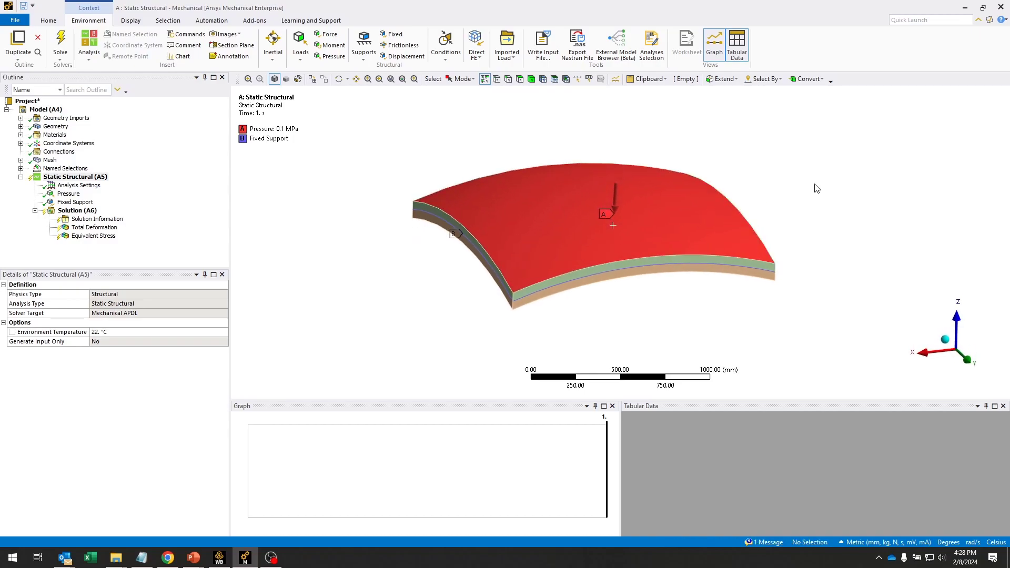
pyautogui.moveTo(811, 206); pyautogui.dragTo(692, 163, button='middle')
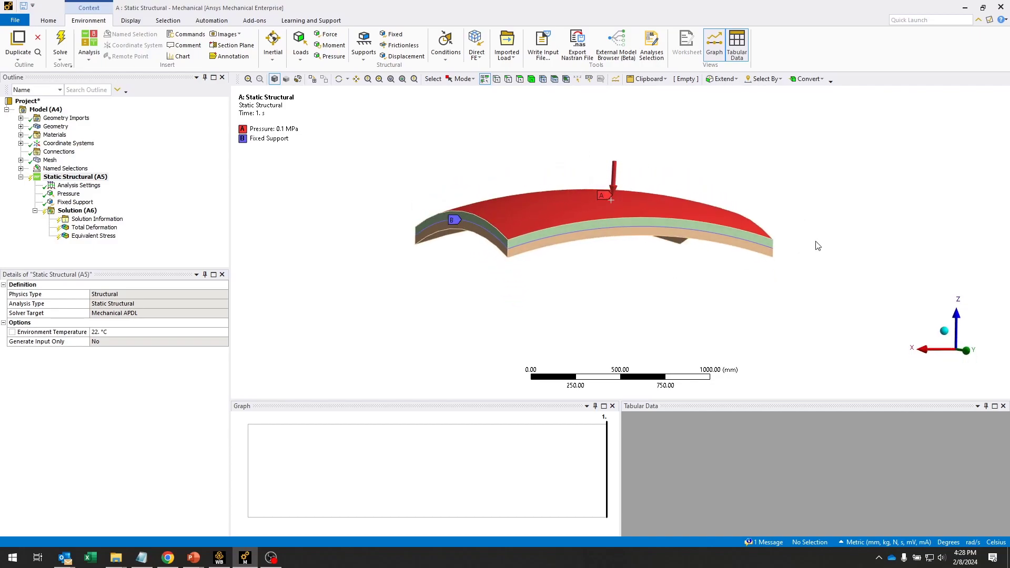
pyautogui.click(79, 185)
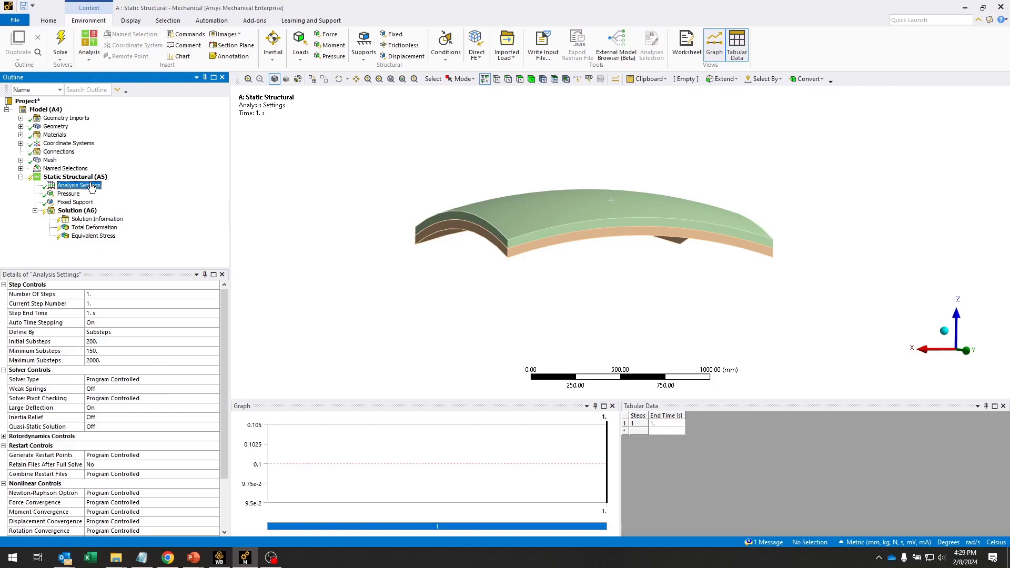
# Set Generate Restart Points to Manual and solve, yielding partial results with restart points to 0.5468 s.
pyautogui.click(104, 455)
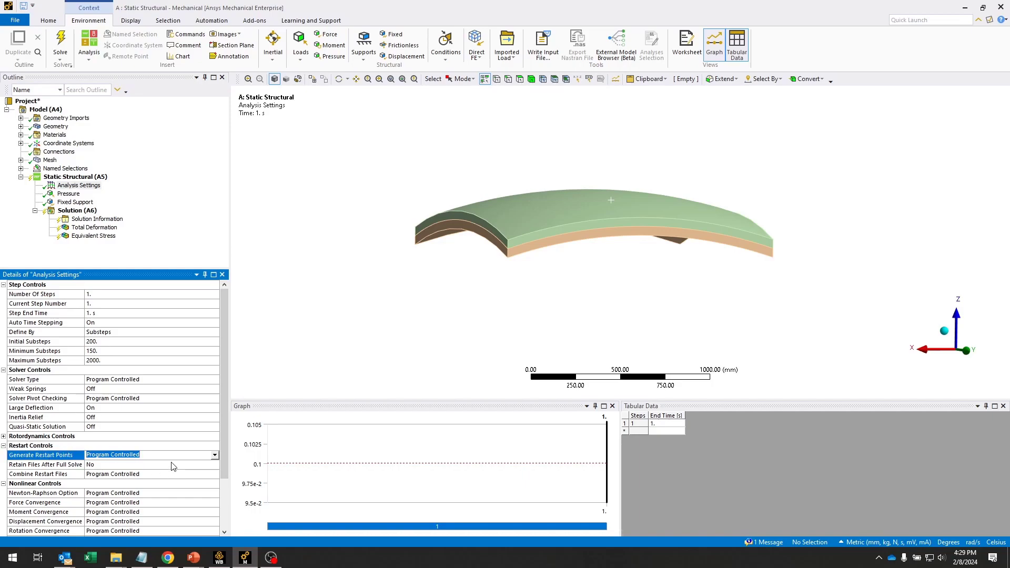
pyautogui.click(215, 457)
pyautogui.click(100, 470)
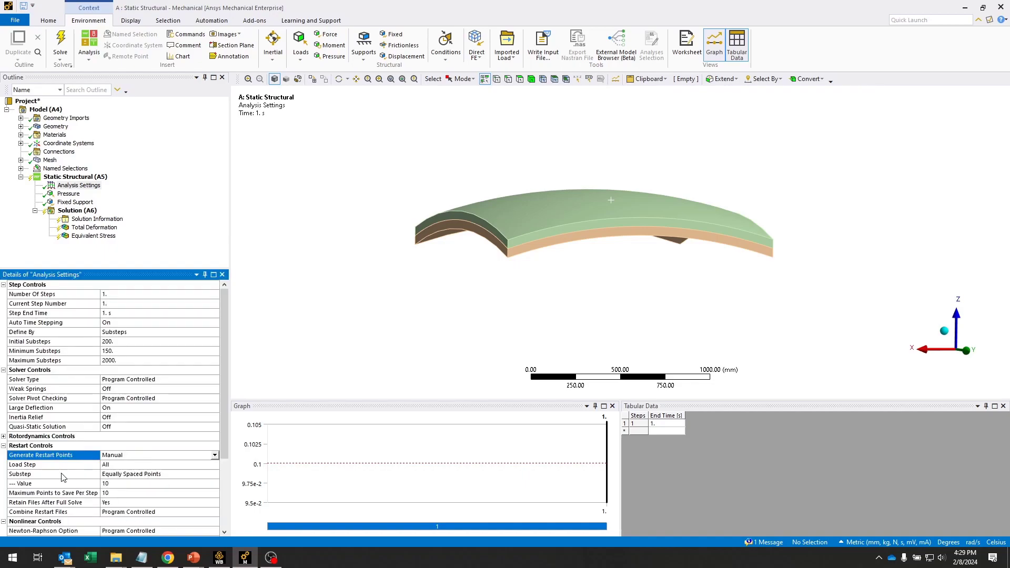
pyautogui.click(61, 42)
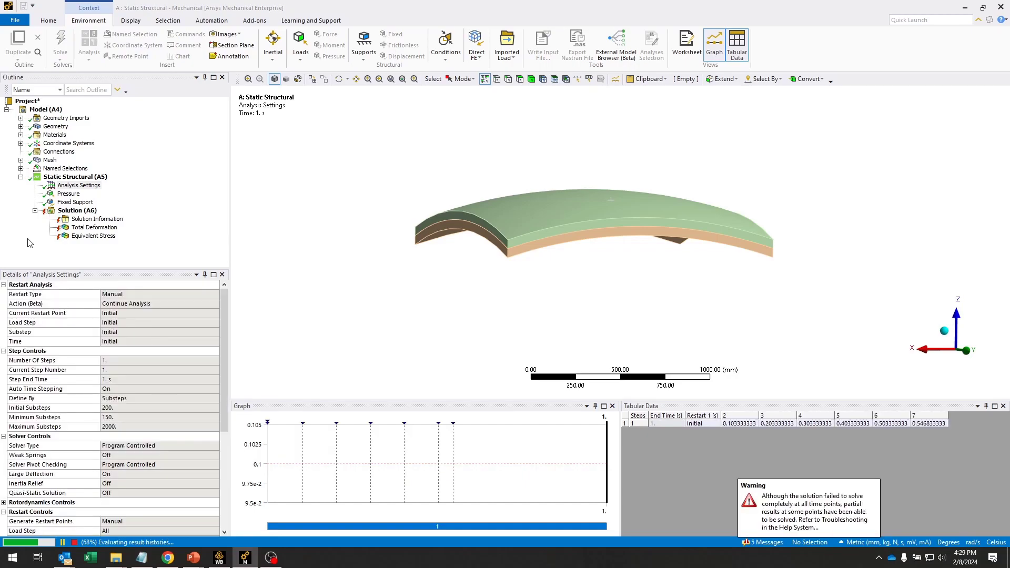
pyautogui.click(104, 228)
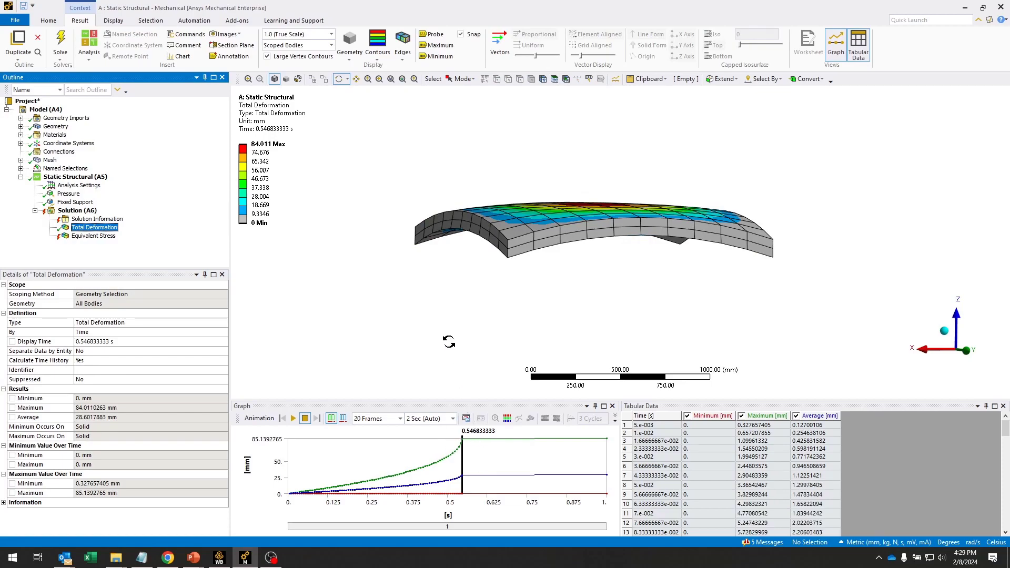
pyautogui.click(293, 418)
pyautogui.moveTo(719, 313); pyautogui.dragTo(642, 234)
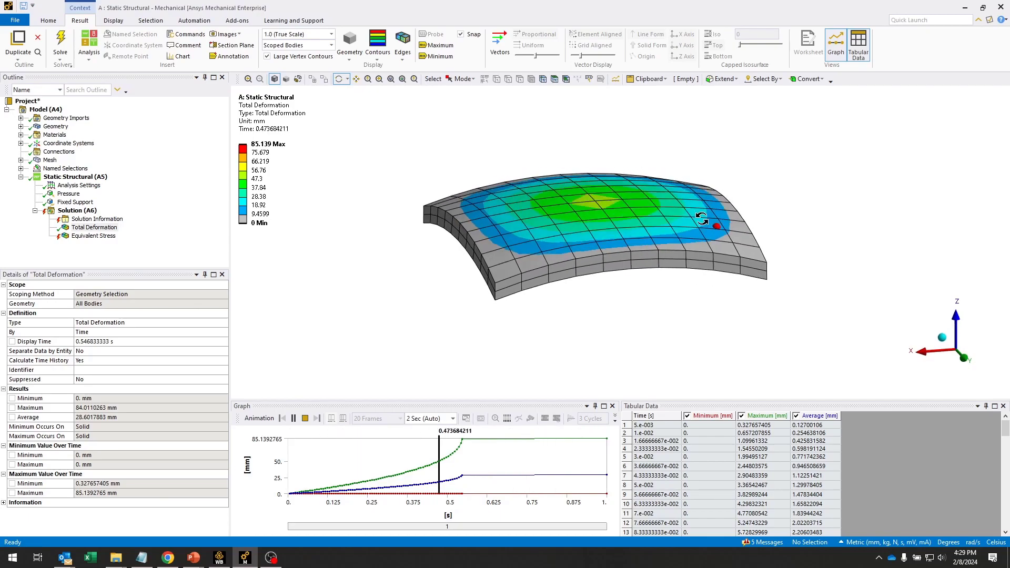
pyautogui.moveTo(643, 233)
pyautogui.mouseDown()
pyautogui.moveTo(672, 212)
pyautogui.moveTo(551, 209)
pyautogui.mouseUp()
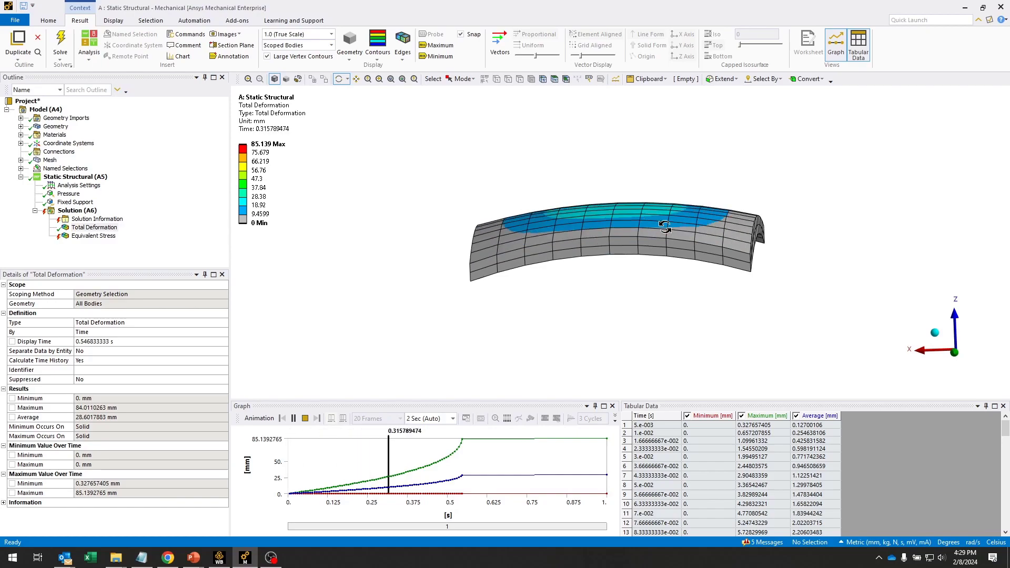
pyautogui.moveTo(703, 225); pyautogui.dragTo(729, 228)
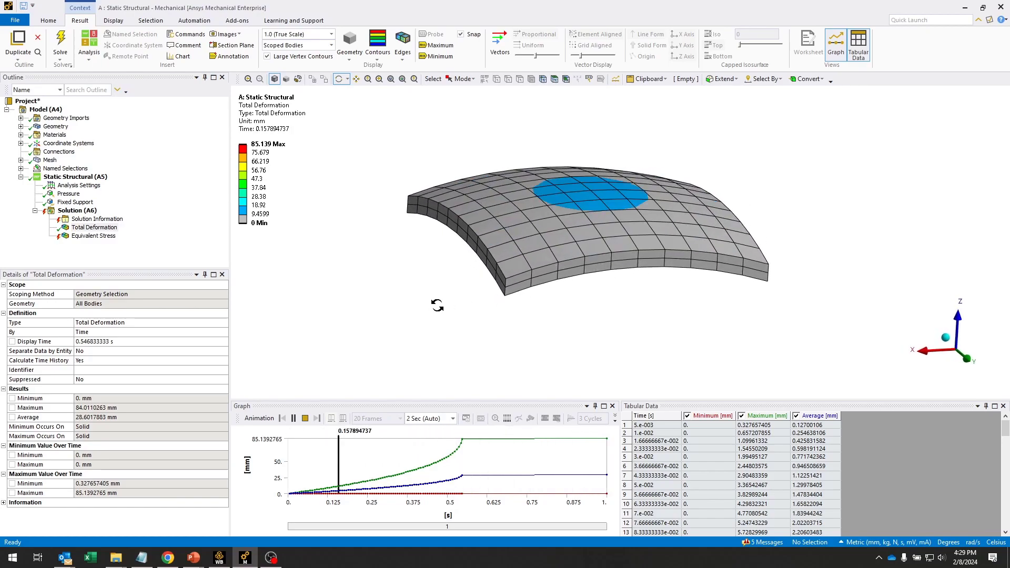
pyautogui.click(304, 418)
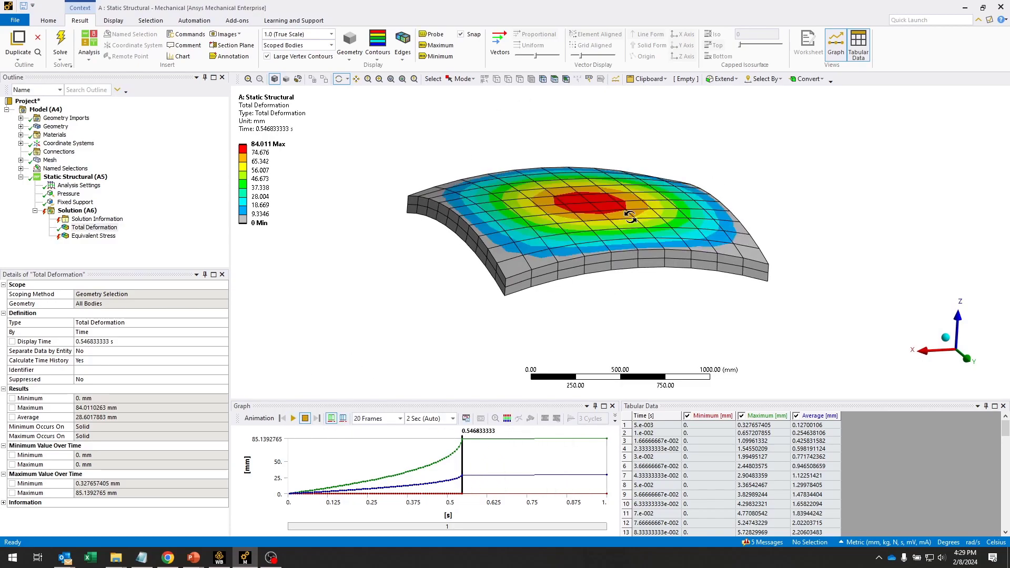
pyautogui.moveTo(748, 222); pyautogui.dragTo(654, 222)
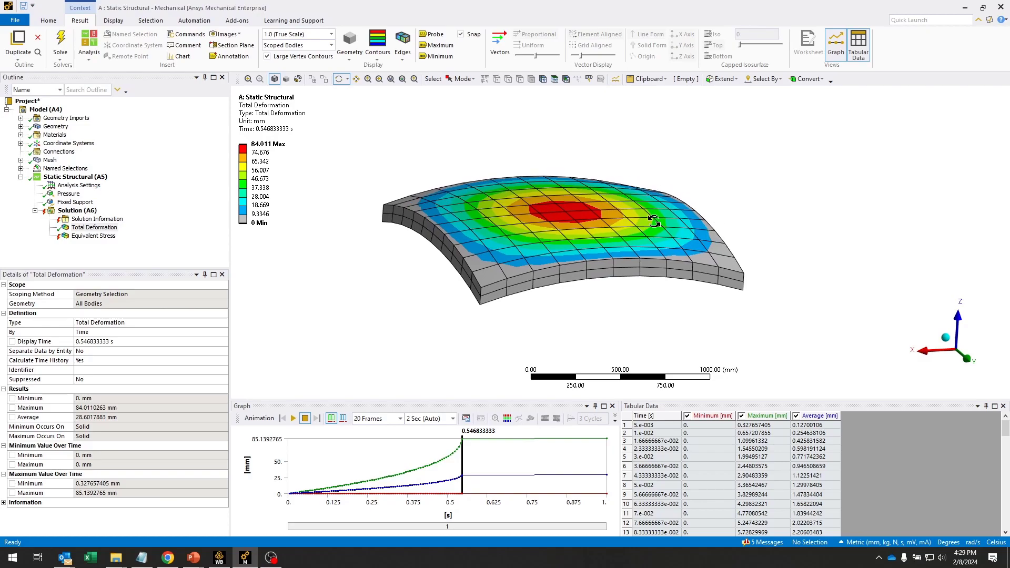
pyautogui.click(79, 185)
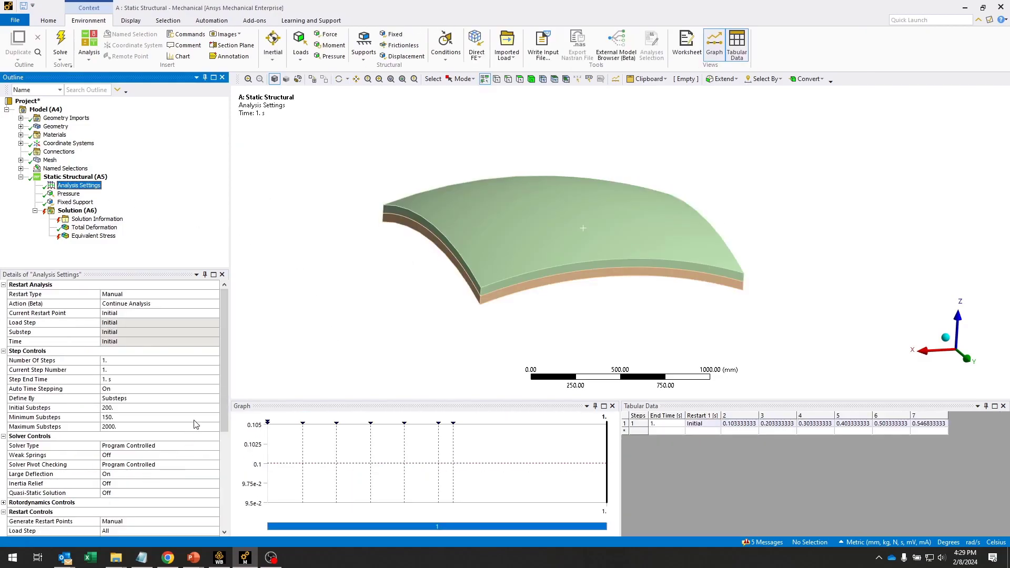
# Set Nonlinear Controls stabilization to Constant, energy method, with dissipation ratio 0.001.
pyautogui.moveTo(225, 359); pyautogui.dragTo(237, 455)
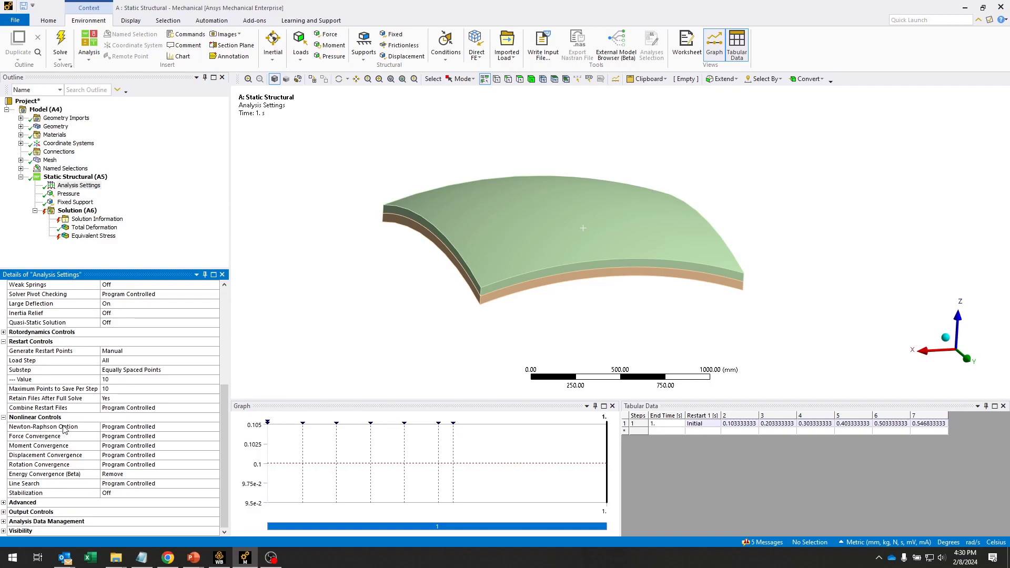
pyautogui.click(145, 493)
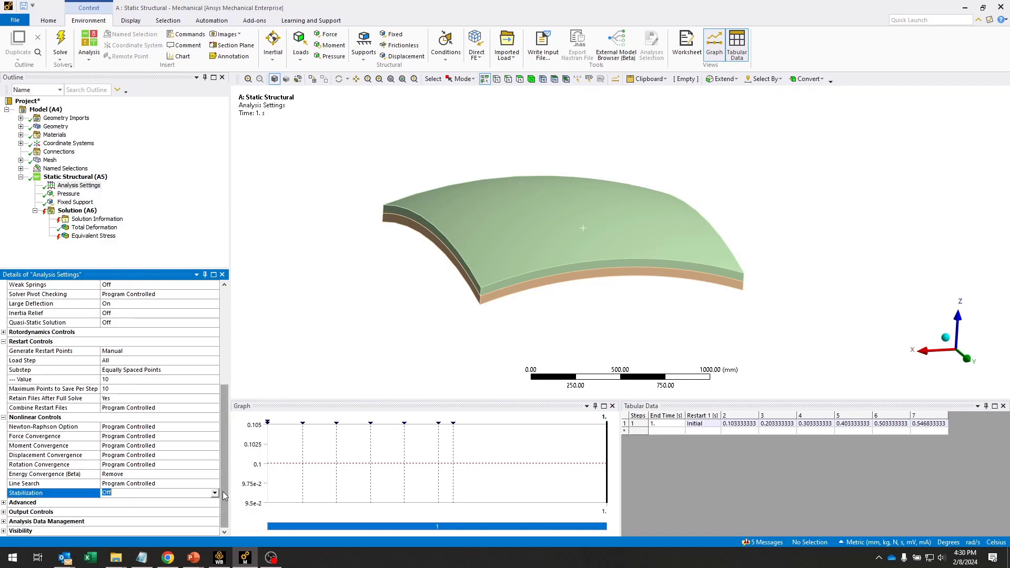
pyautogui.click(215, 492)
pyautogui.click(129, 519)
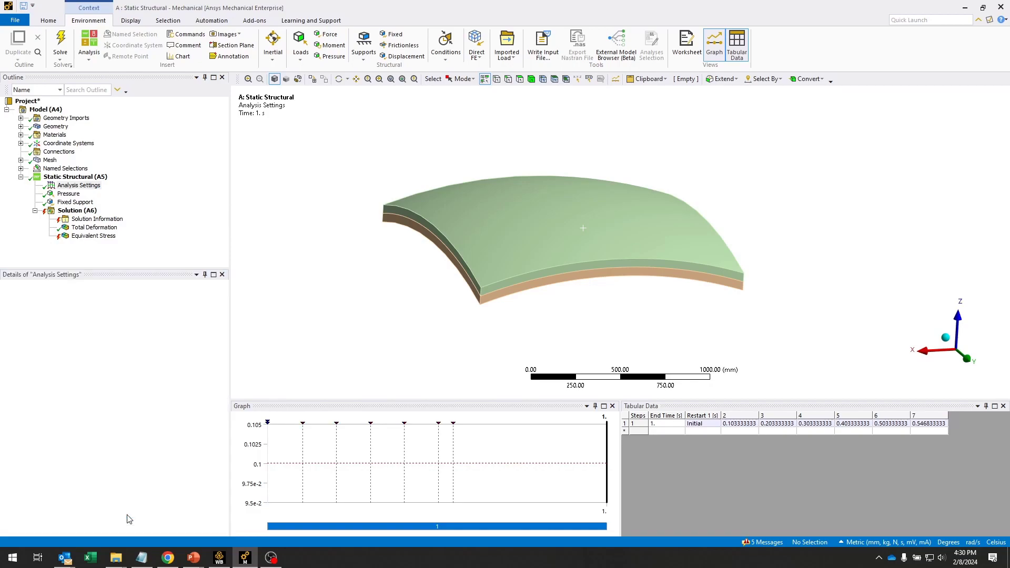
pyautogui.scroll(-3, 222, 416)
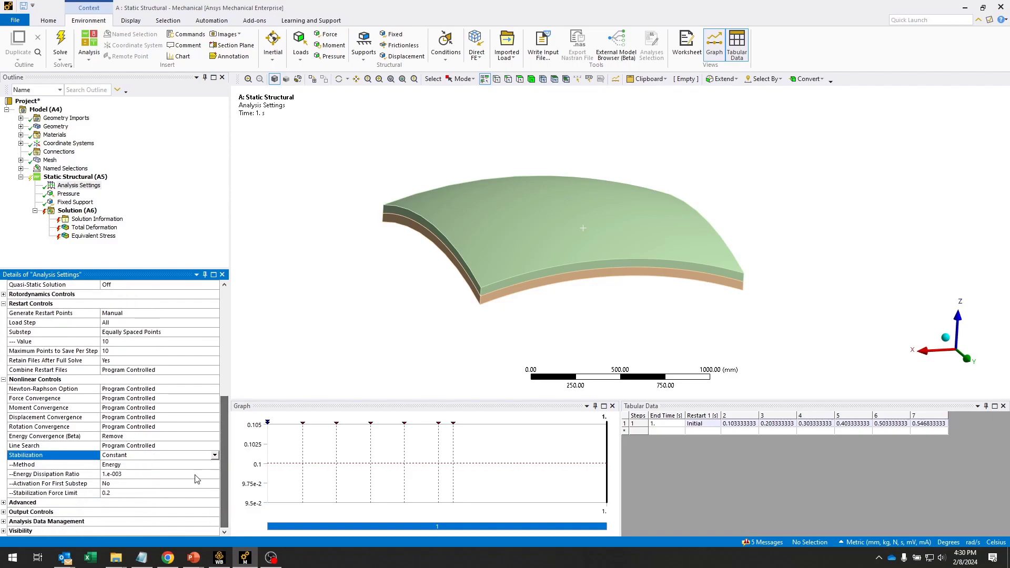
pyautogui.click(151, 475)
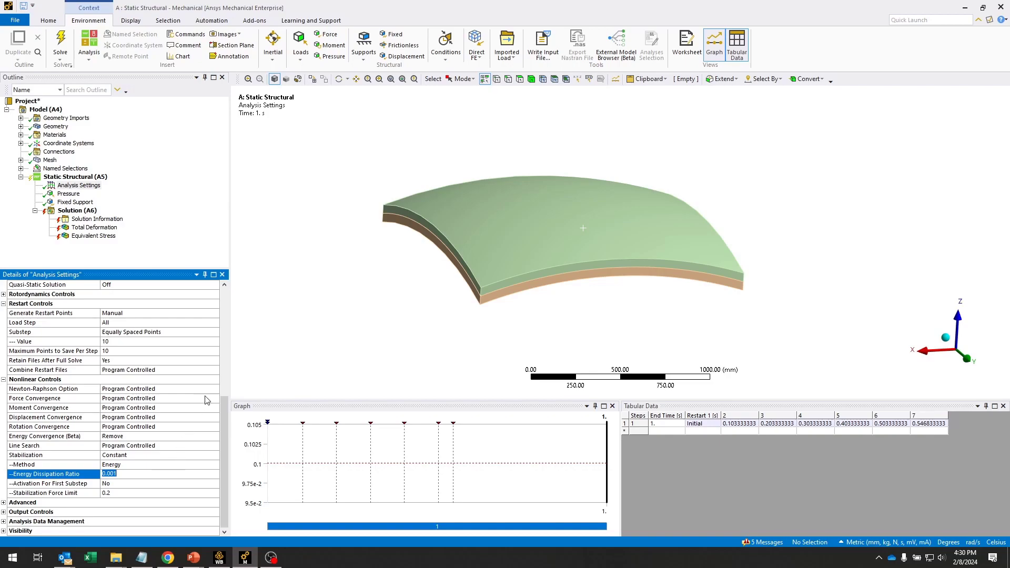
pyautogui.moveTo(222, 446); pyautogui.dragTo(223, 317)
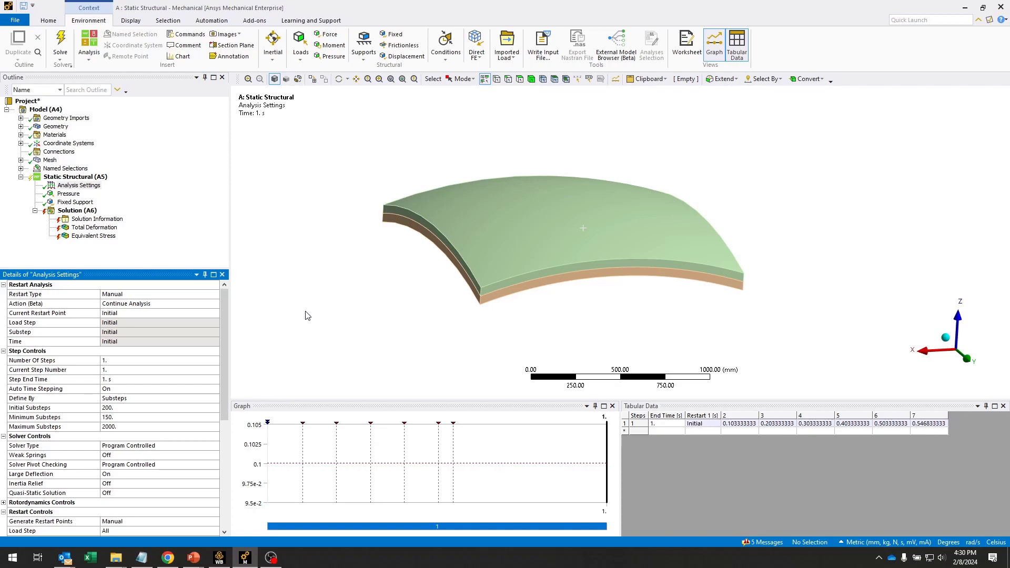
# Re-solve from restart point Load Step 1, Substep 76 and show the total deformation result (302.12 mm).
pyautogui.click(111, 313)
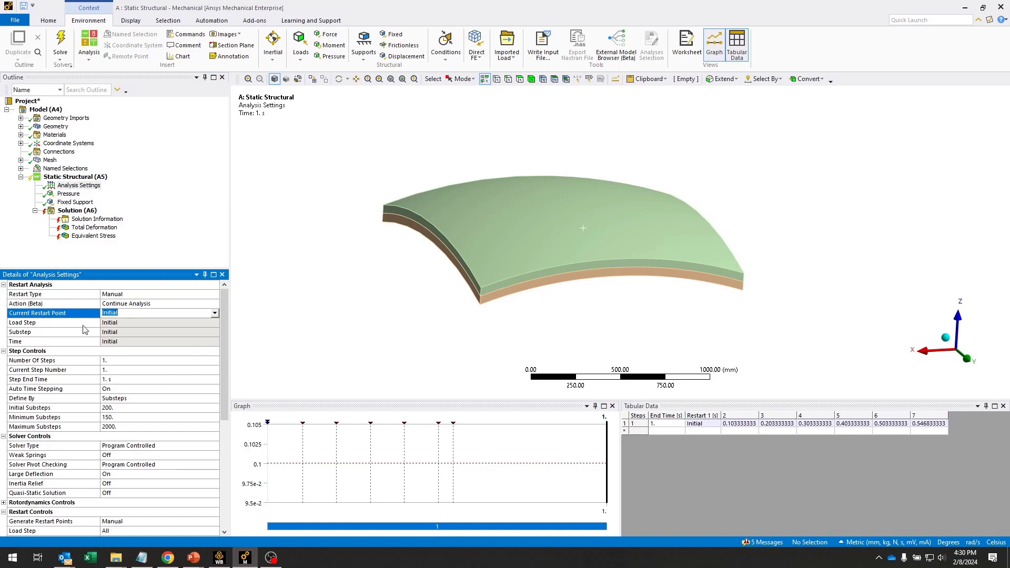
pyautogui.click(215, 313)
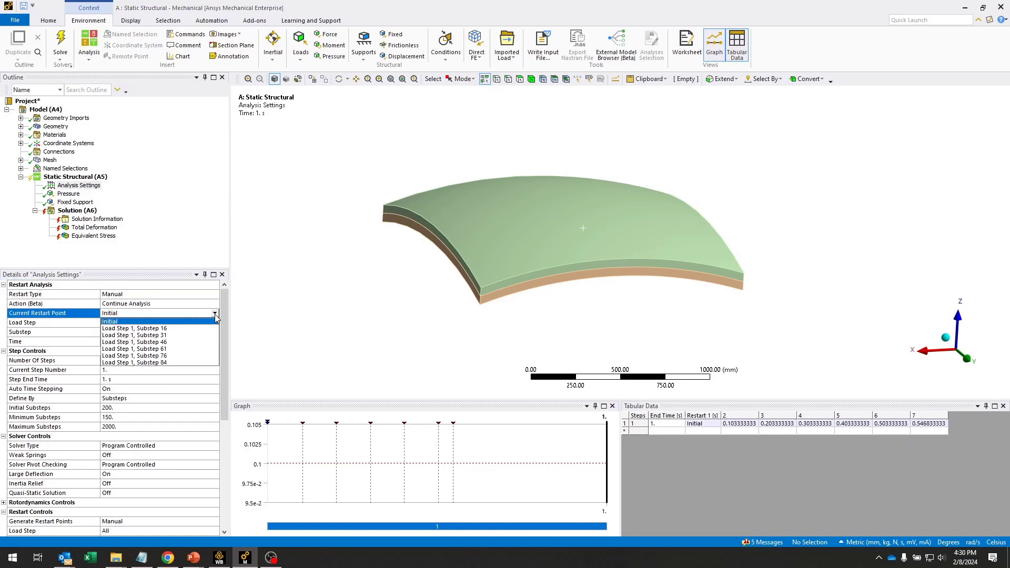
pyautogui.click(164, 357)
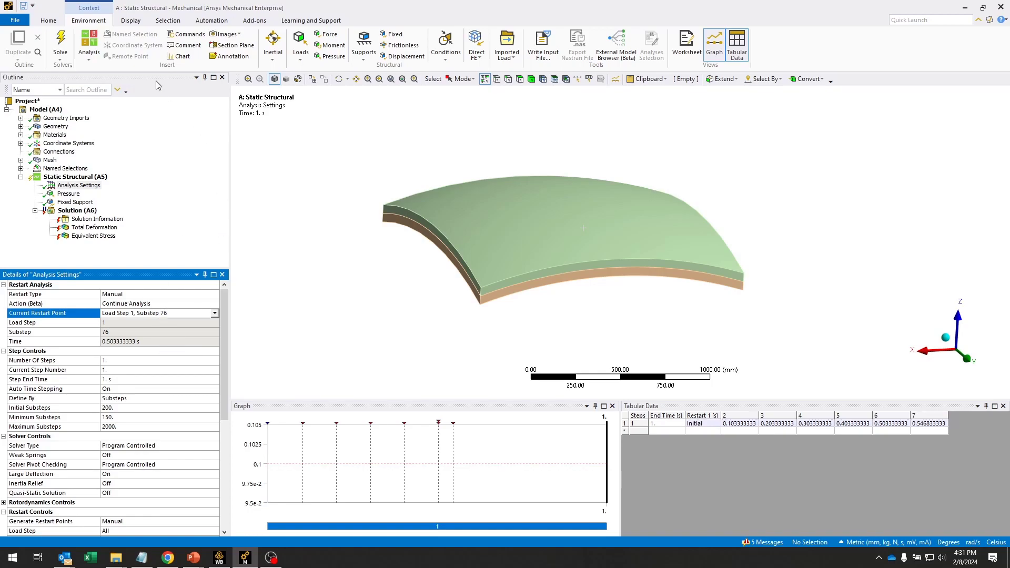
pyautogui.click(61, 40)
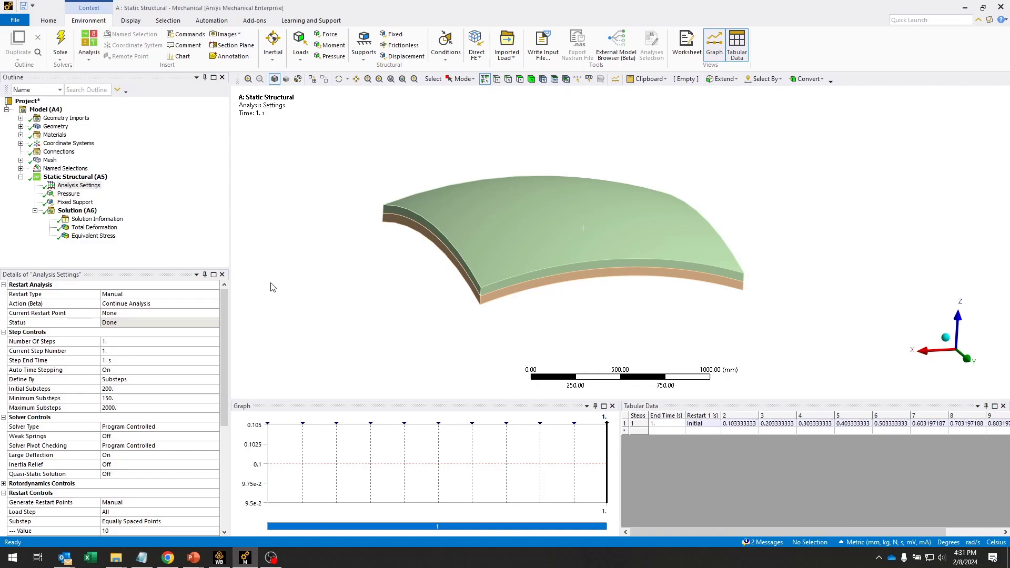
pyautogui.click(94, 227)
# Animate the 0–1 s total deformation result while rotating the plate to a near edge-on view.
pyautogui.click(293, 418)
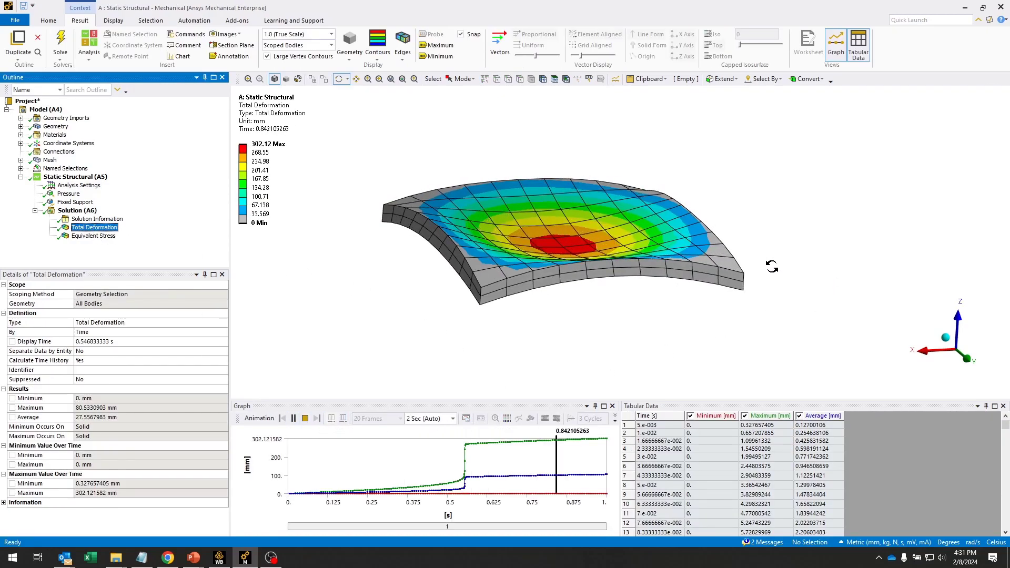
pyautogui.moveTo(835, 265)
pyautogui.mouseDown()
pyautogui.moveTo(816, 298)
pyautogui.moveTo(825, 232)
pyautogui.moveTo(699, 228)
pyautogui.moveTo(752, 226)
pyautogui.moveTo(827, 266)
pyautogui.moveTo(579, 223)
pyautogui.moveTo(641, 291)
pyautogui.mouseUp()
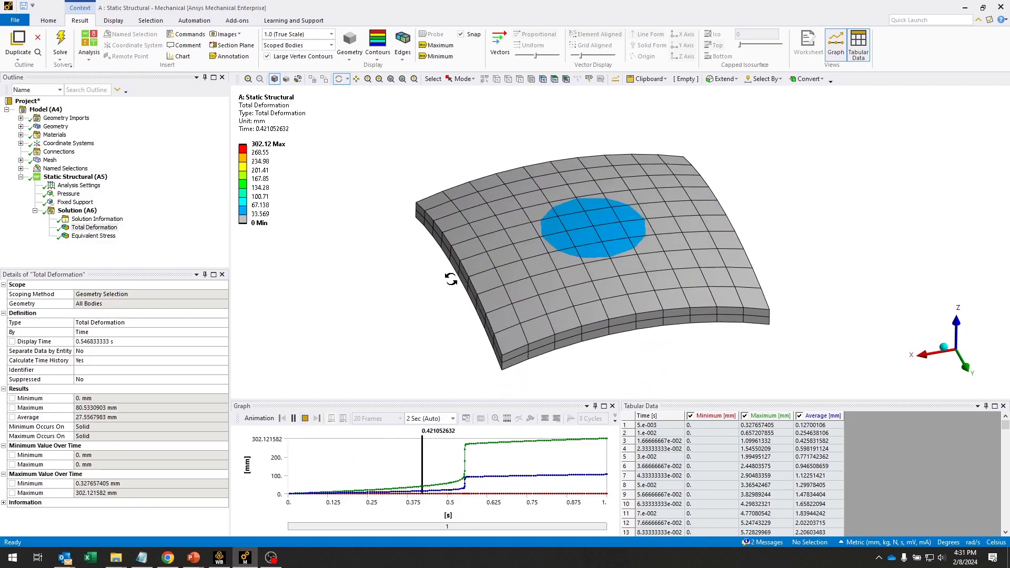
pyautogui.moveTo(421, 209); pyautogui.dragTo(434, 266)
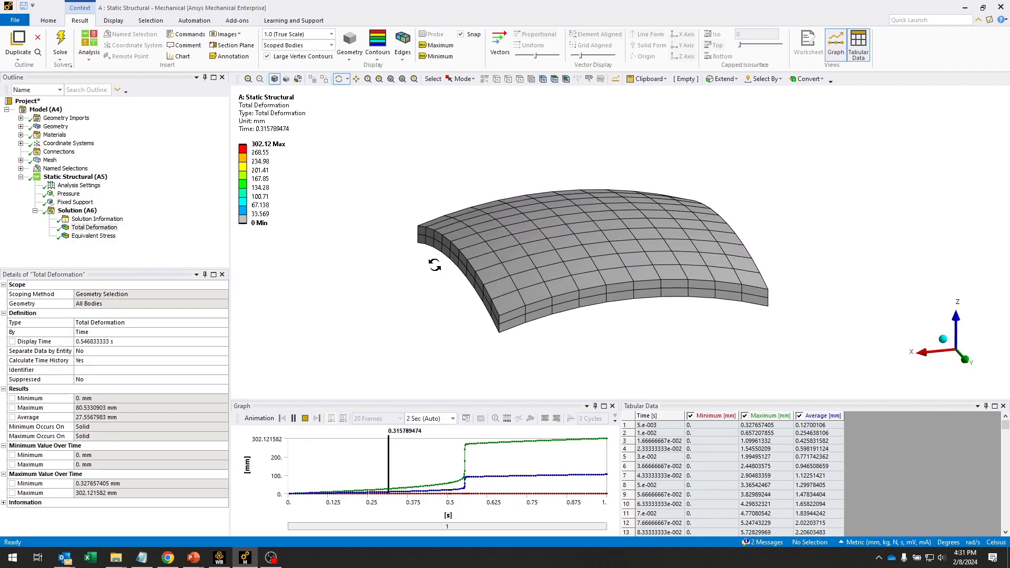